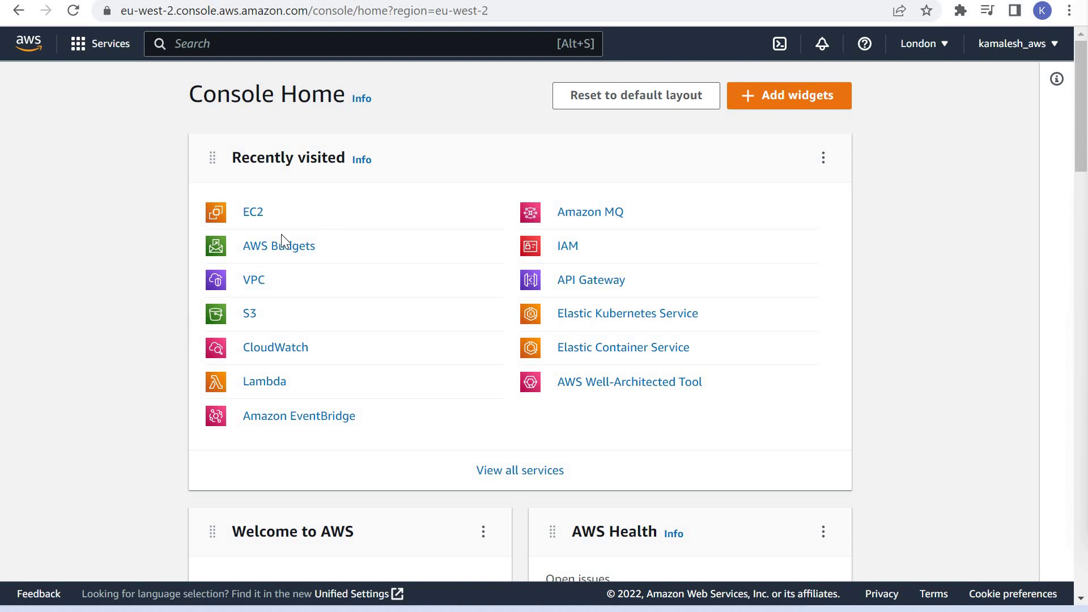
# Select the running webserver instance and highlight its instance ID, public IPv4 and t2.micro type.
pyautogui.click(253, 214)
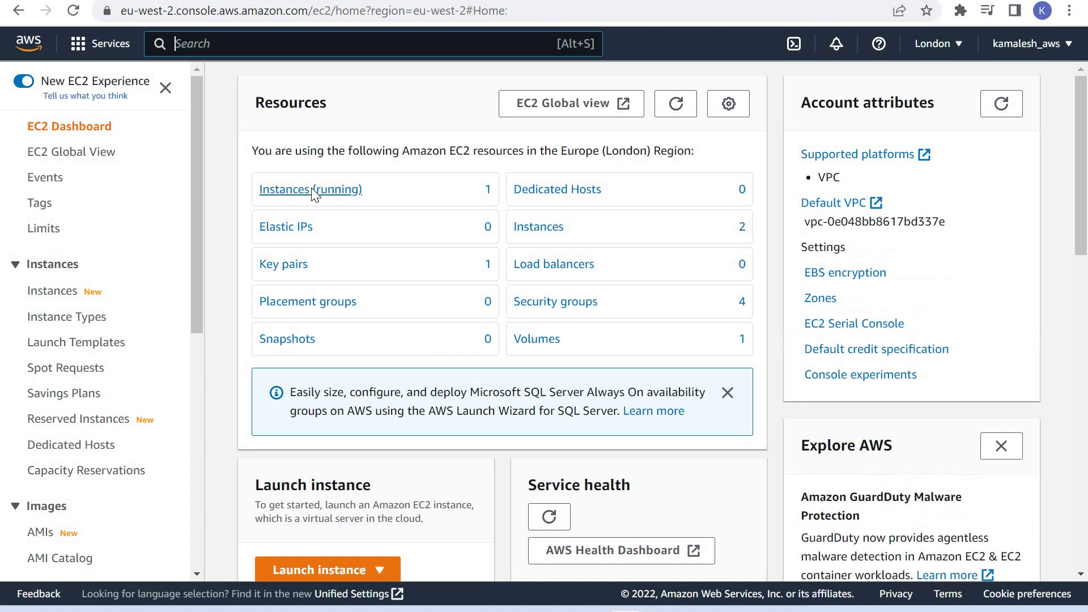
pyautogui.click(312, 191)
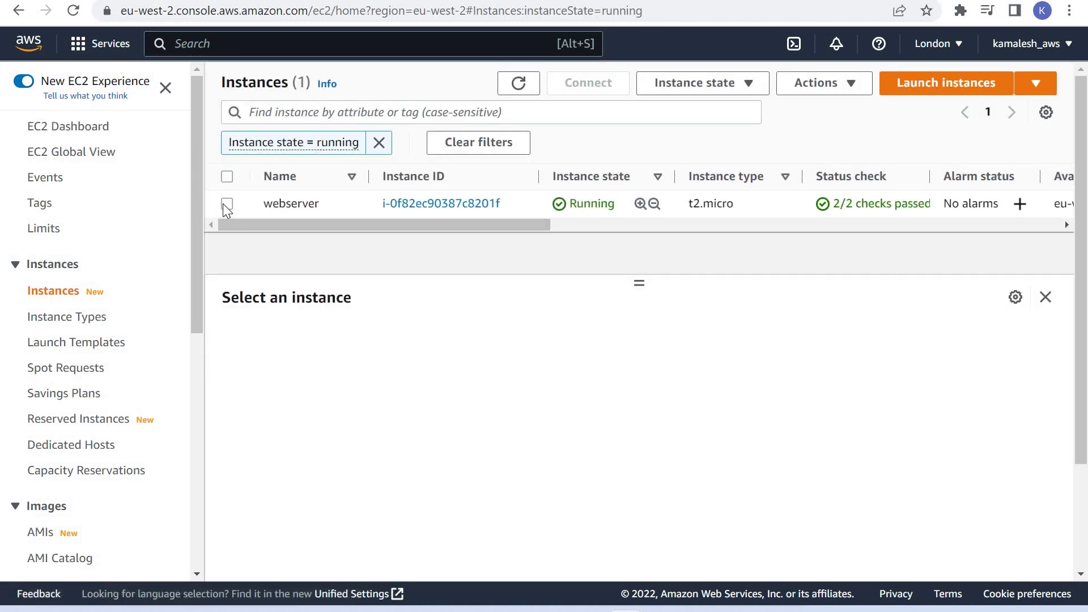
pyautogui.click(225, 203)
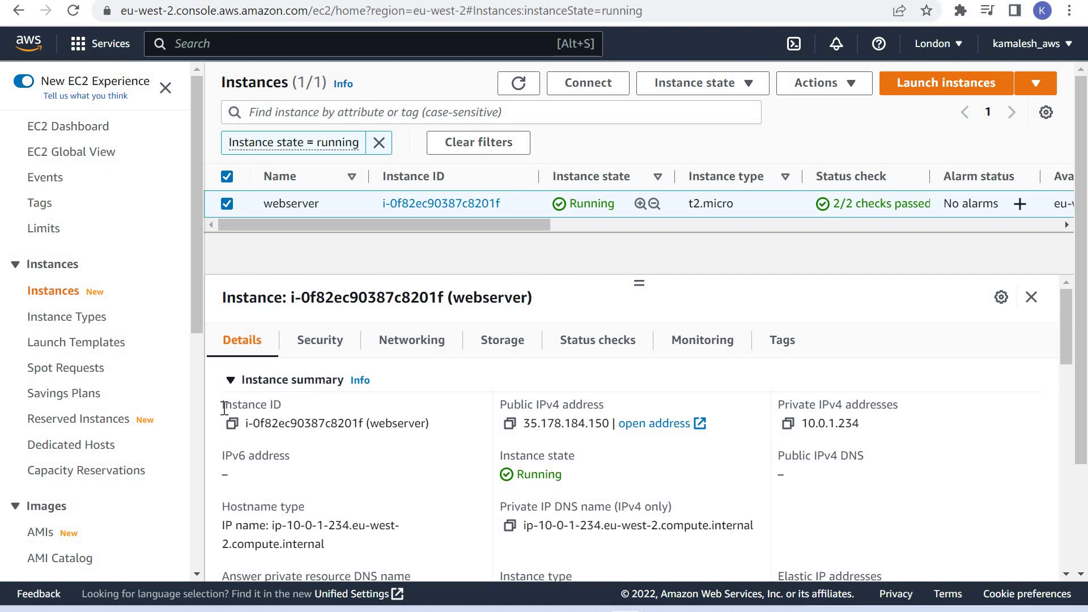
pyautogui.moveTo(222, 405); pyautogui.dragTo(390, 405)
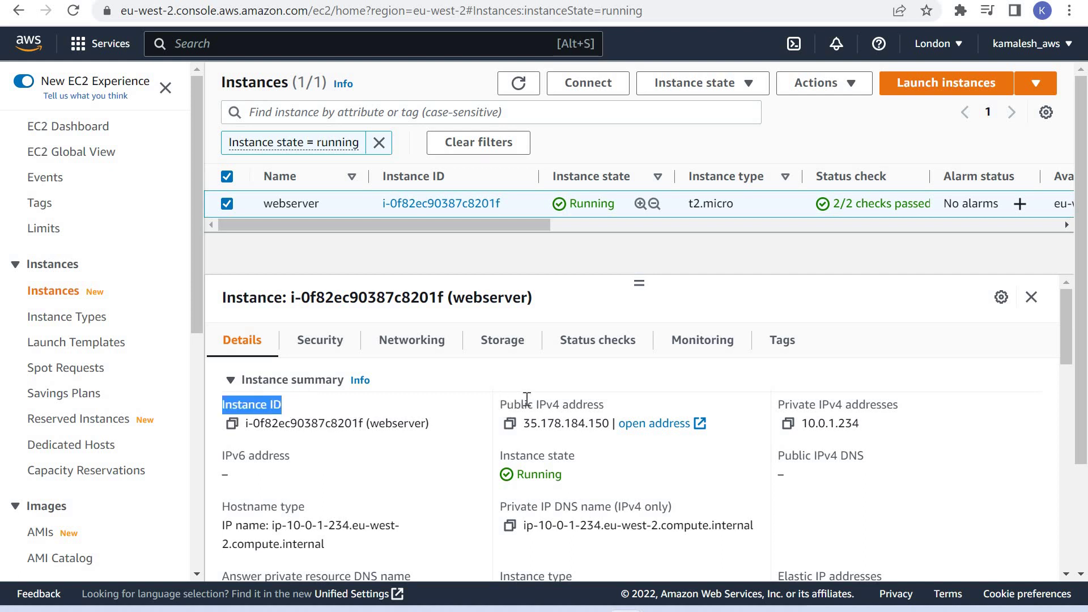
pyautogui.click(586, 399)
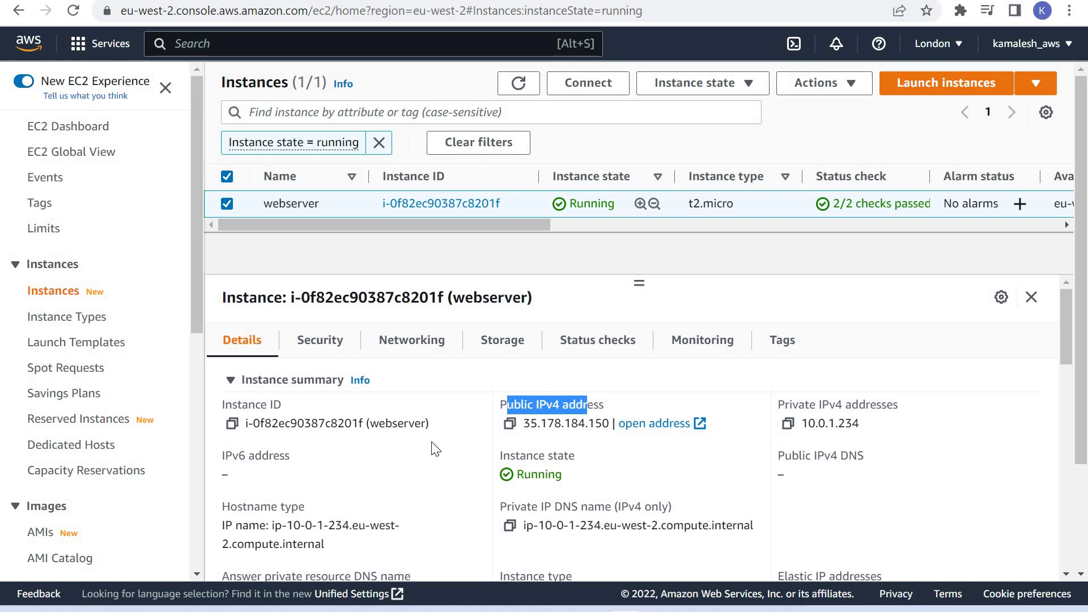
pyautogui.moveTo(899, 405); pyautogui.dragTo(810, 405)
pyautogui.scroll(-5, 340, 390)
pyautogui.scroll(4, 252, 442)
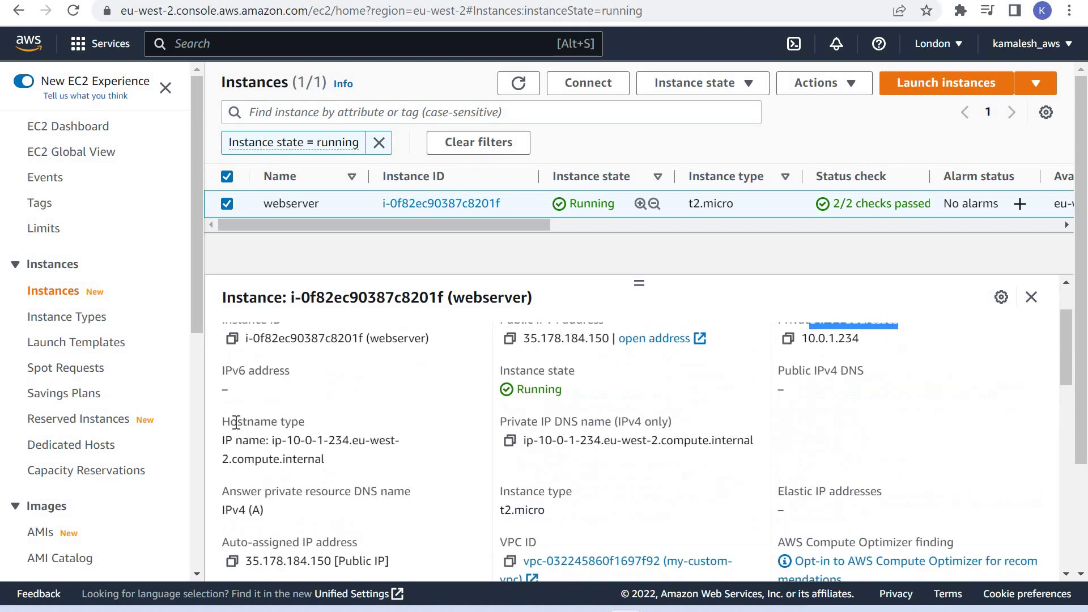
pyautogui.moveTo(304, 422); pyautogui.dragTo(238, 422)
pyautogui.click(728, 427)
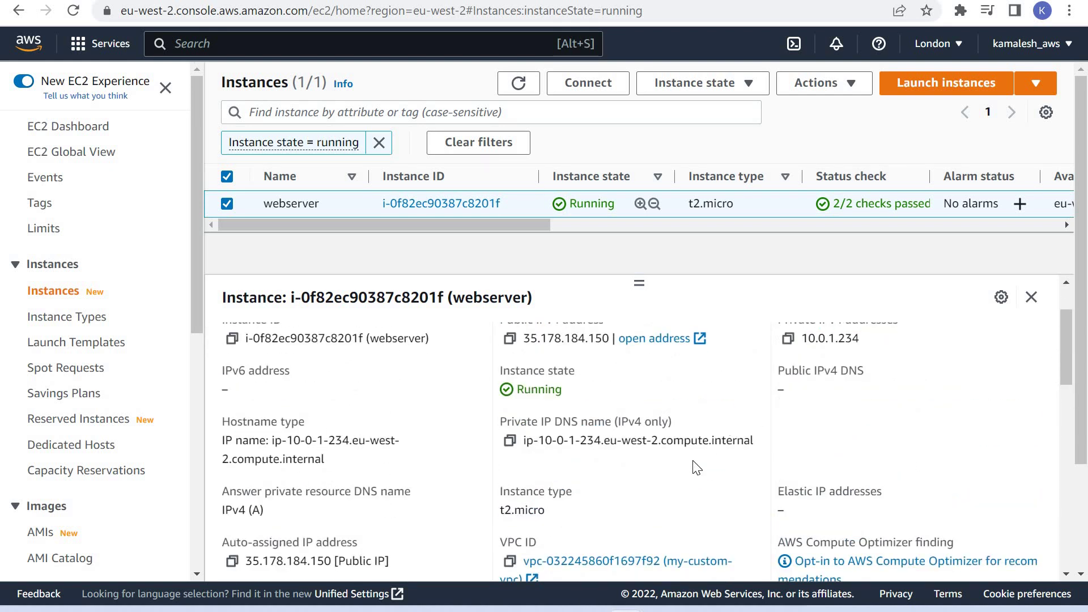
pyautogui.tripleClick(601, 517)
pyautogui.click(831, 455)
pyautogui.scroll(-3, 464, 489)
pyautogui.scroll(-3, 465, 488)
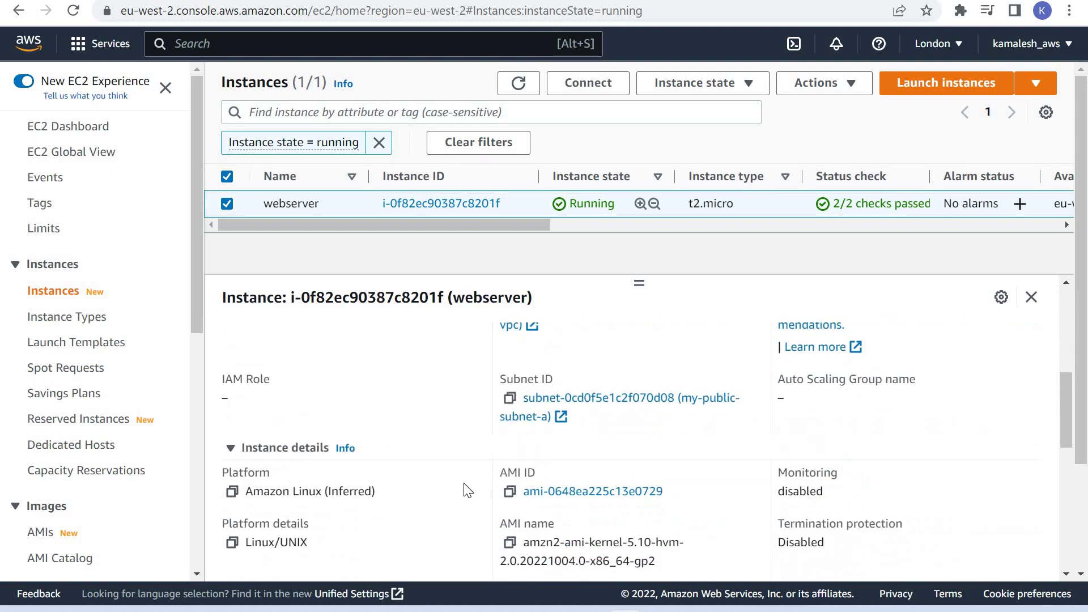
pyautogui.scroll(1, 464, 488)
pyautogui.scroll(6, 464, 490)
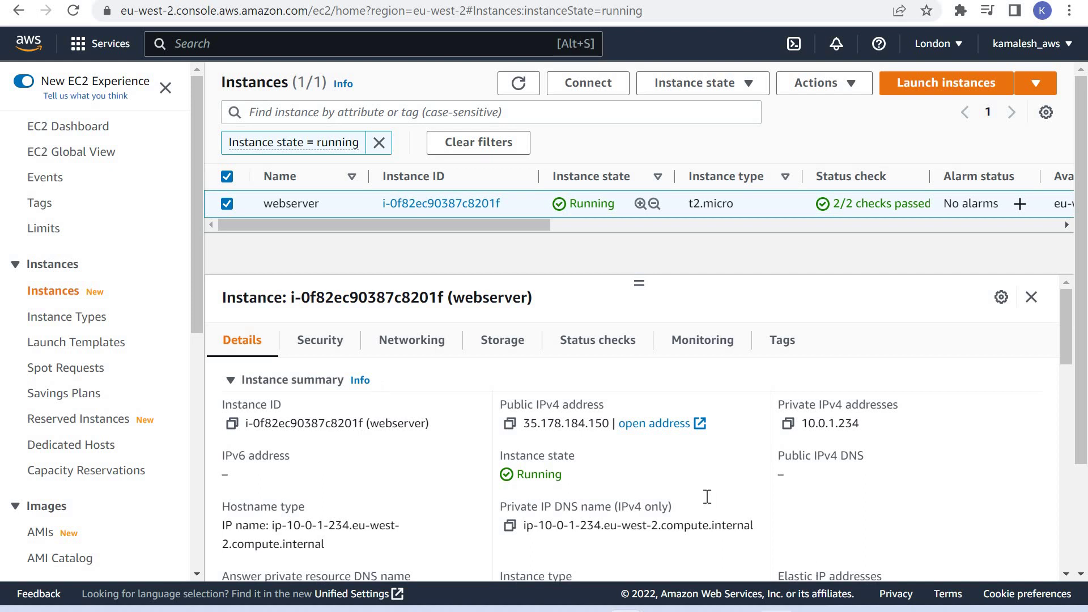
# SSH into the instance with the saved test_instance PuTTY session in a maximized terminal.
pyautogui.click(630, 344)
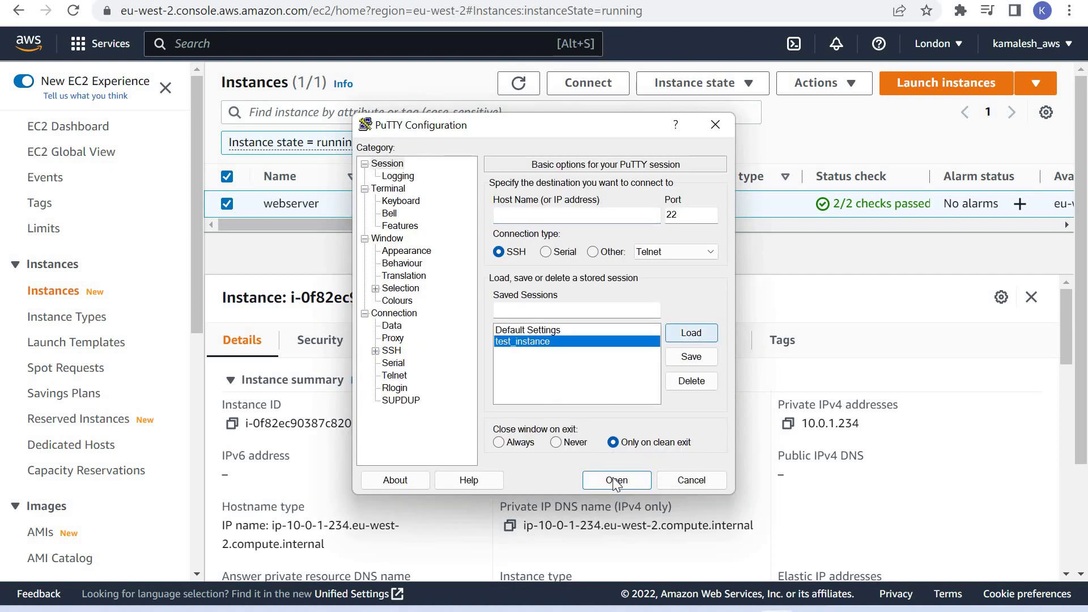
pyautogui.click(691, 332)
pyautogui.click(617, 480)
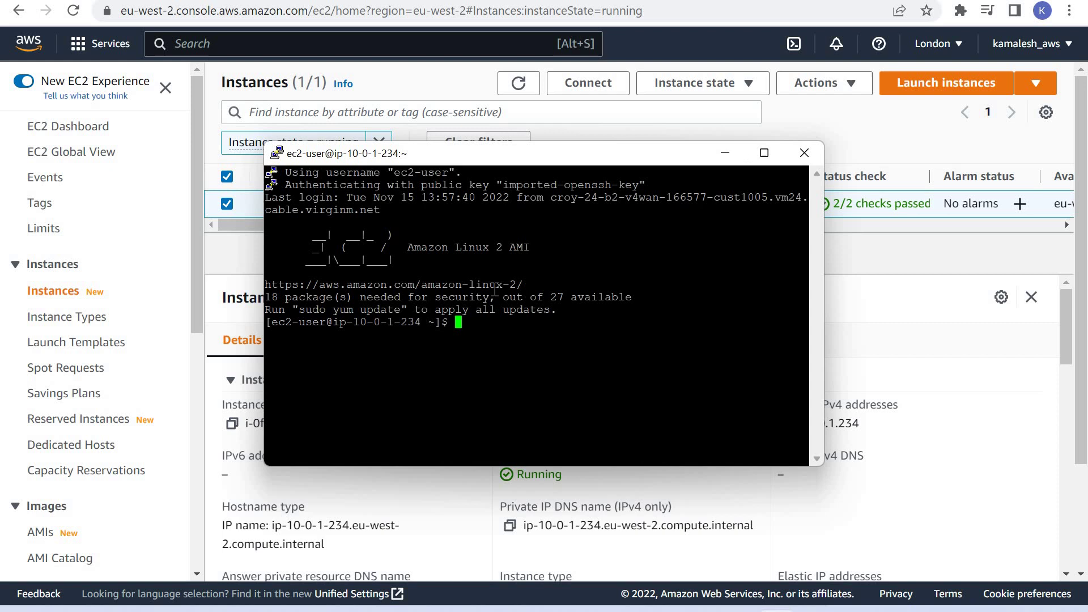
pyautogui.click(763, 153)
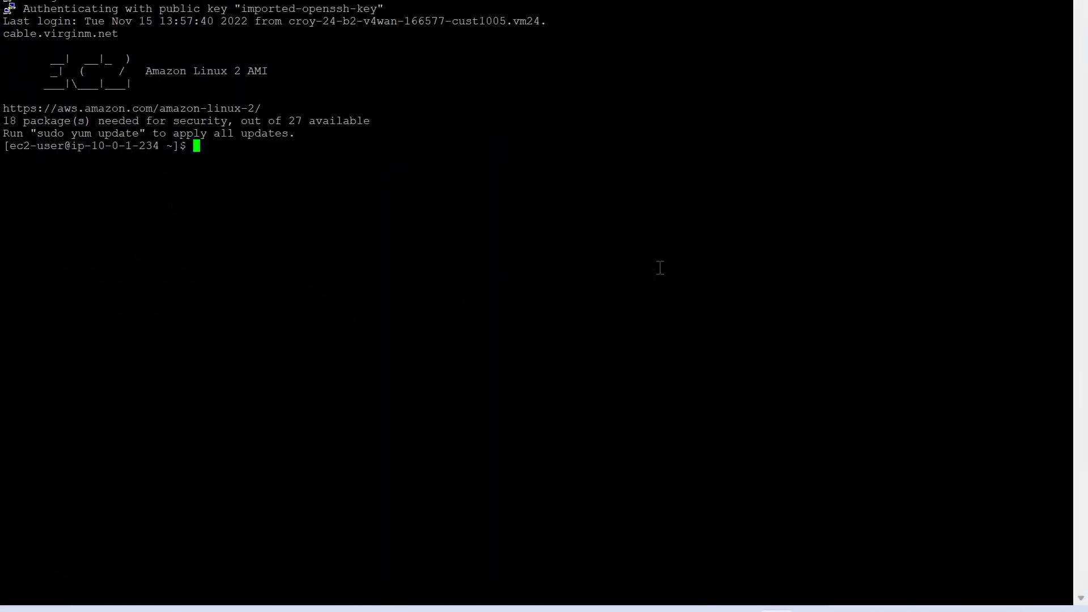
pyautogui.write('cur')
pyautogui.write('l http')
pyautogui.write('://')
pyautogui.write('169.')
pyautogui.write('254.1')
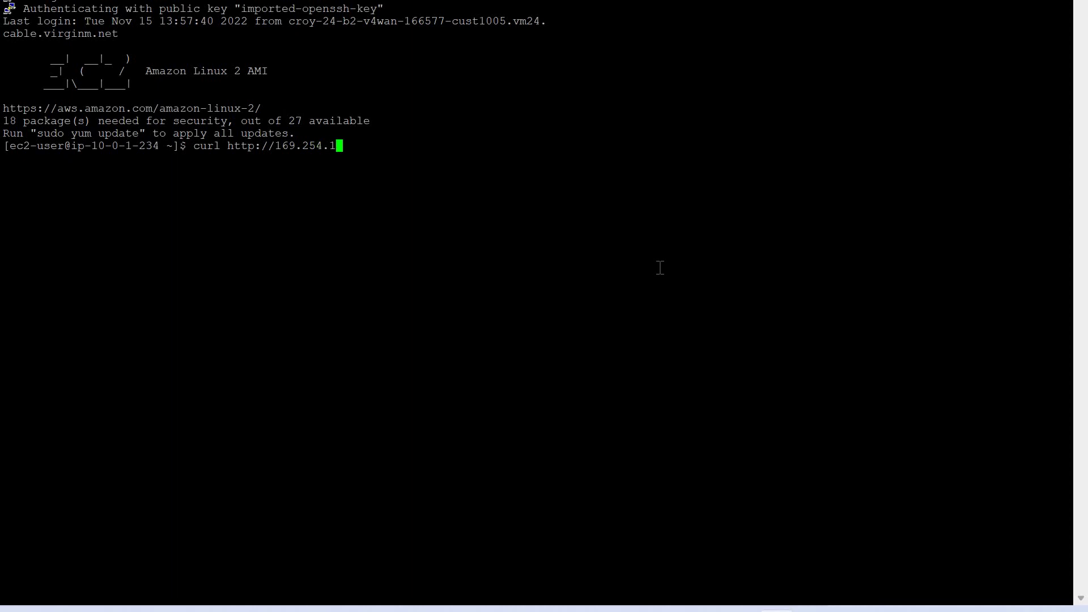
pyautogui.write('69.2')
pyautogui.write('54/')
pyautogui.write('latest/me')
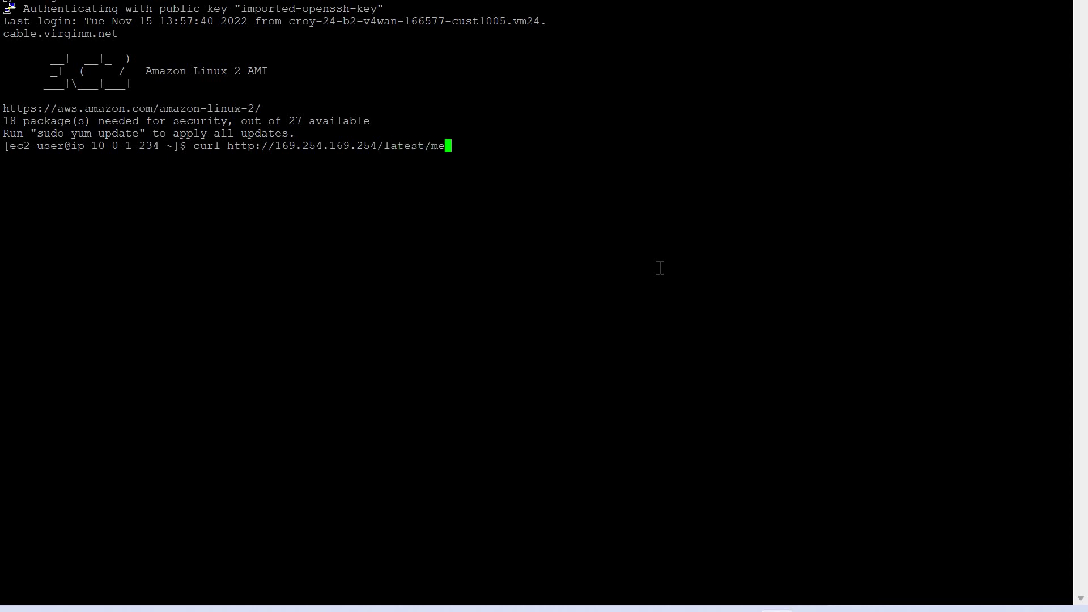
pyautogui.write('ta')
pyautogui.write('-data')
# Curl 169.254.169.254/latest/meta-data and highlight the categories from ami-id to public-keys/.
pyautogui.press('Return')
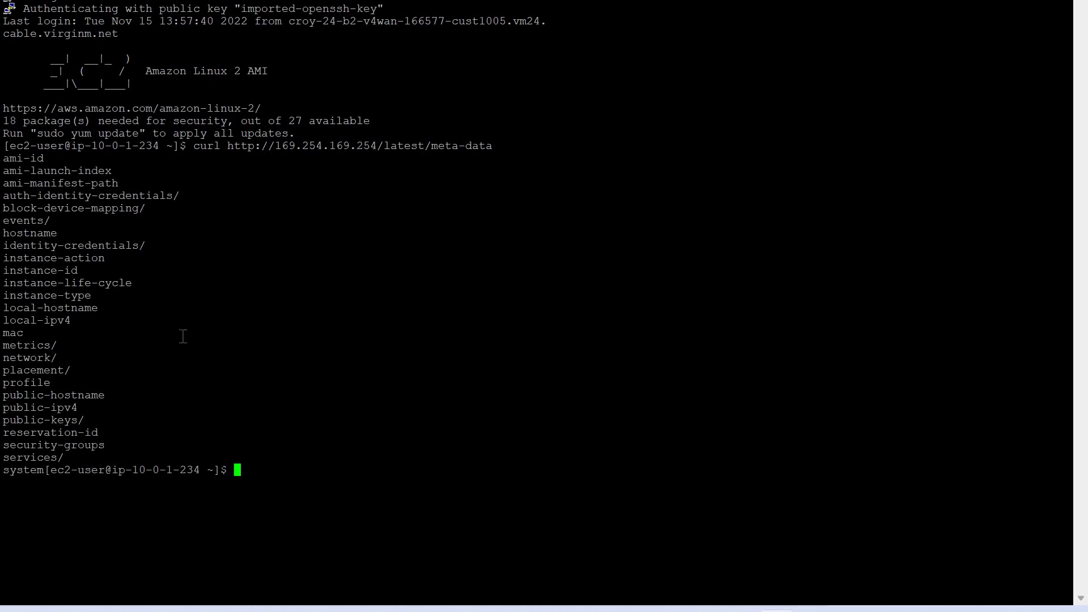
pyautogui.moveTo(3, 158); pyautogui.dragTo(291, 483)
pyautogui.click(291, 482)
# Query the meta-data/instance-id path and highlight the returned instance ID.
pyautogui.press('Up')
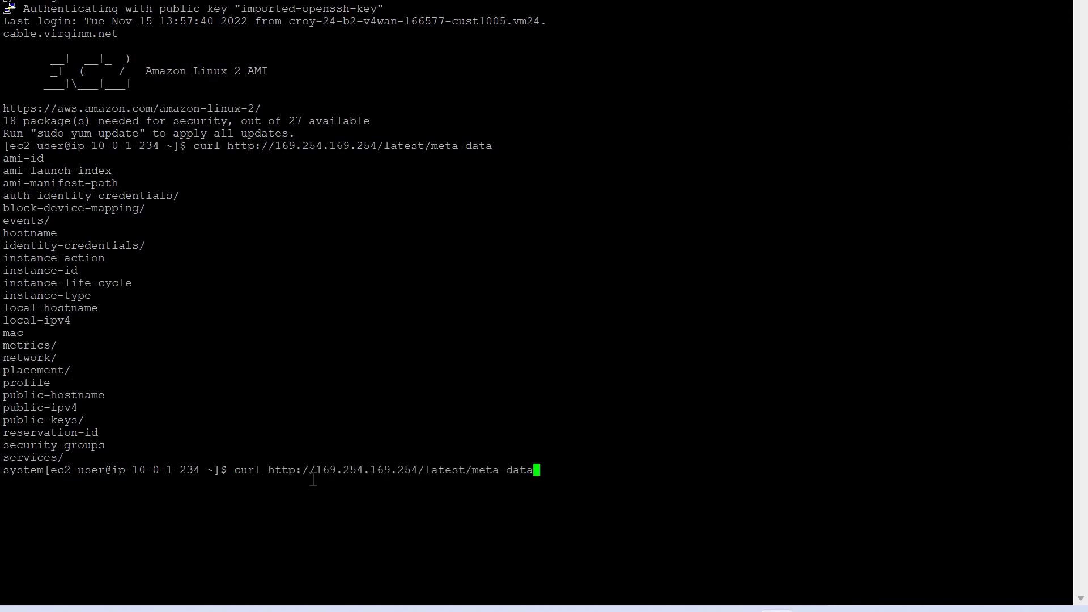
pyautogui.write('/')
pyautogui.moveTo(3, 270); pyautogui.dragTo(78, 271)
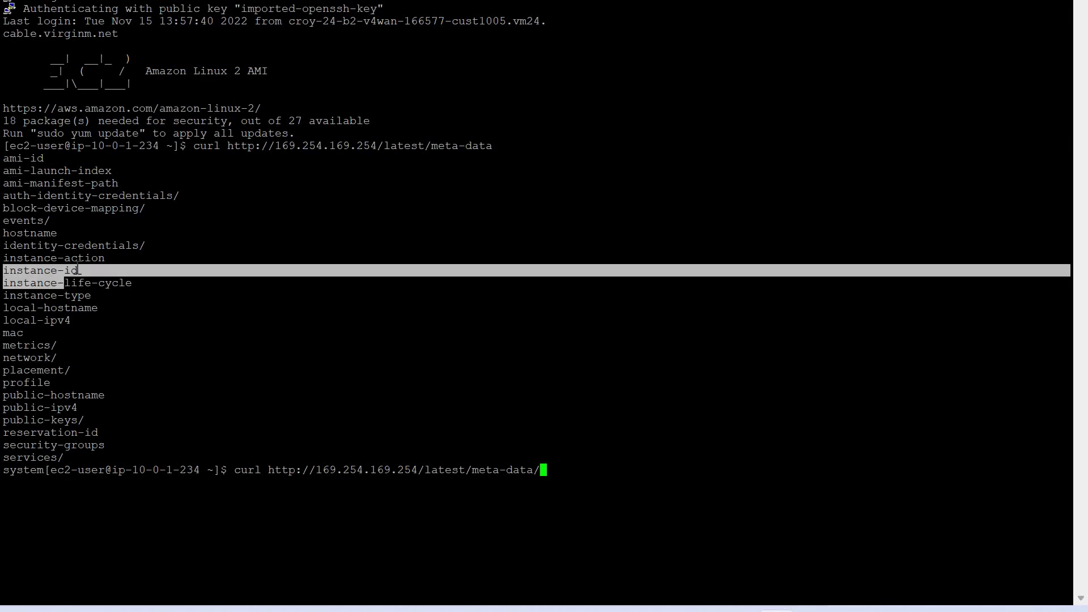
pyautogui.rightClick(810, 318)
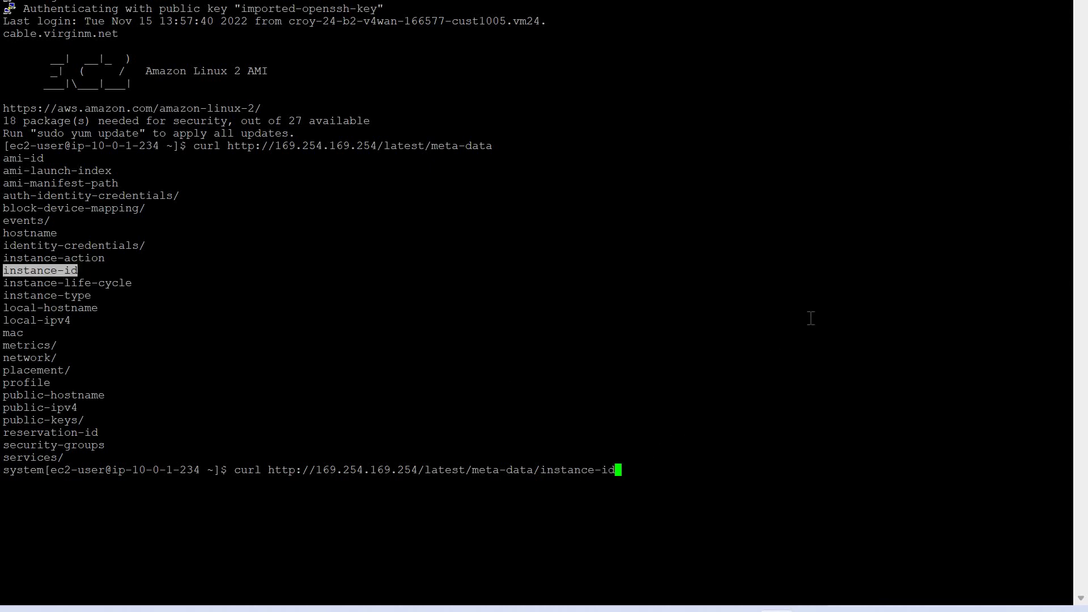
pyautogui.press('Return')
pyautogui.moveTo(4, 483); pyautogui.dragTo(132, 482)
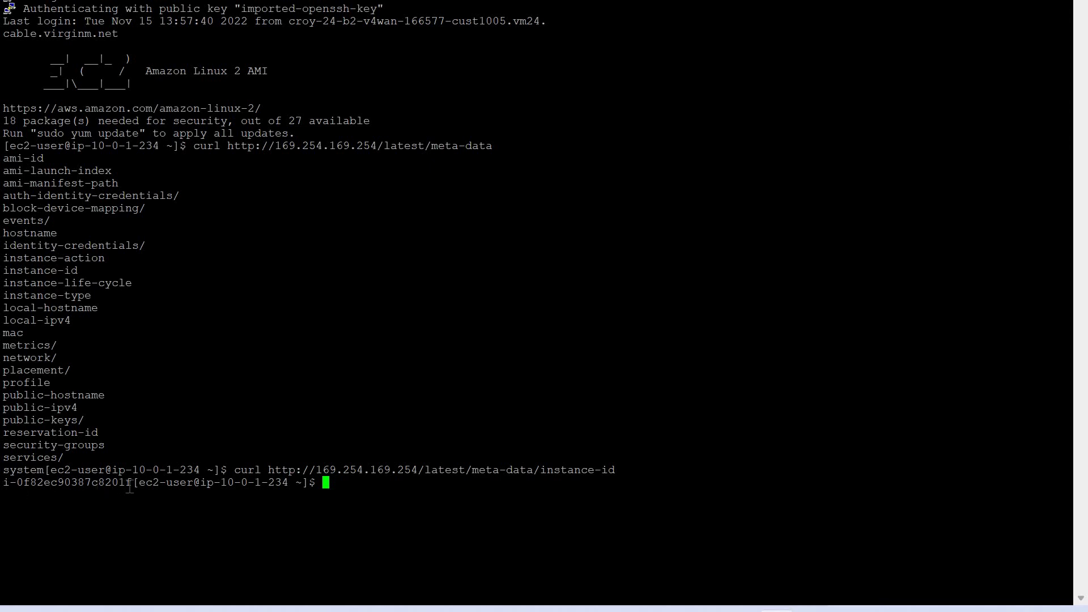
pyautogui.click(826, 359)
# Query the meta-data/hostname path and highlight the returned internal hostname and URL.
pyautogui.press('Up')
pyautogui.press('BackSpace')
pyautogui.press('BackSpace')
pyautogui.press('BackSpace')
pyautogui.press('BackSpace')
pyautogui.press('BackSpace')
pyautogui.press('BackSpace')
pyautogui.press('BackSpace')
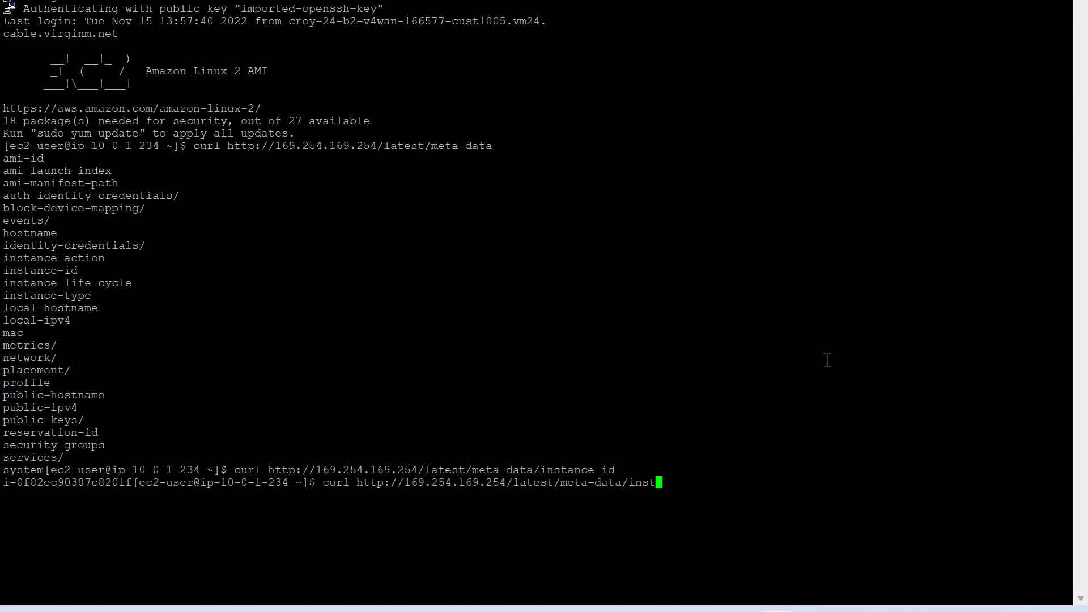
pyautogui.press('BackSpace')
pyautogui.press('BackSpace')
pyautogui.press('BackSpace')
pyautogui.press('BackSpace')
pyautogui.write('ho')
pyautogui.press('BackSpace')
pyautogui.write('ostname')
pyautogui.press('Return')
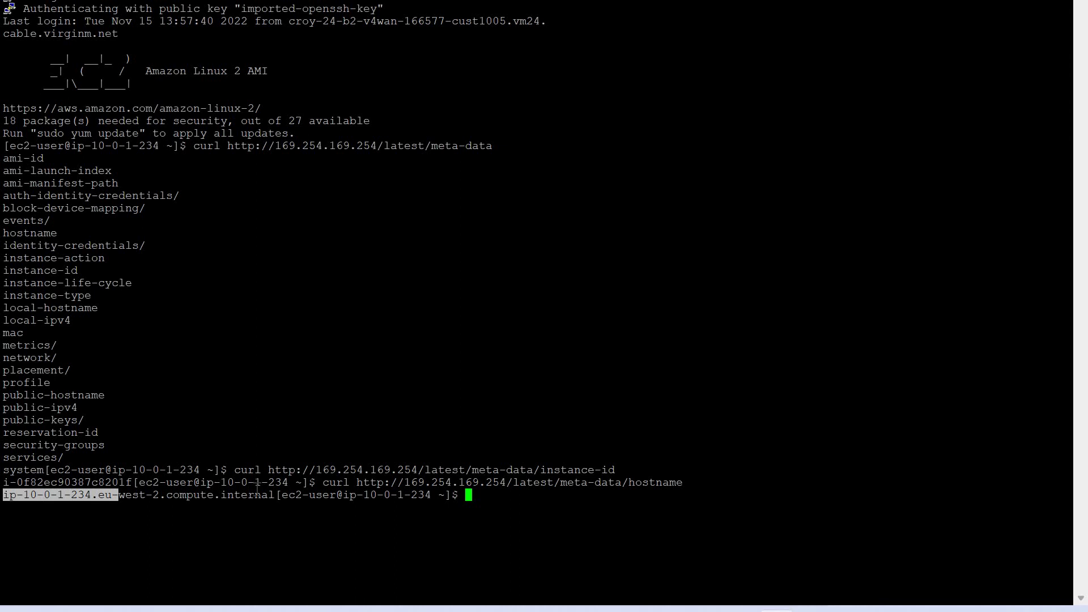
pyautogui.moveTo(3, 495); pyautogui.dragTo(276, 495)
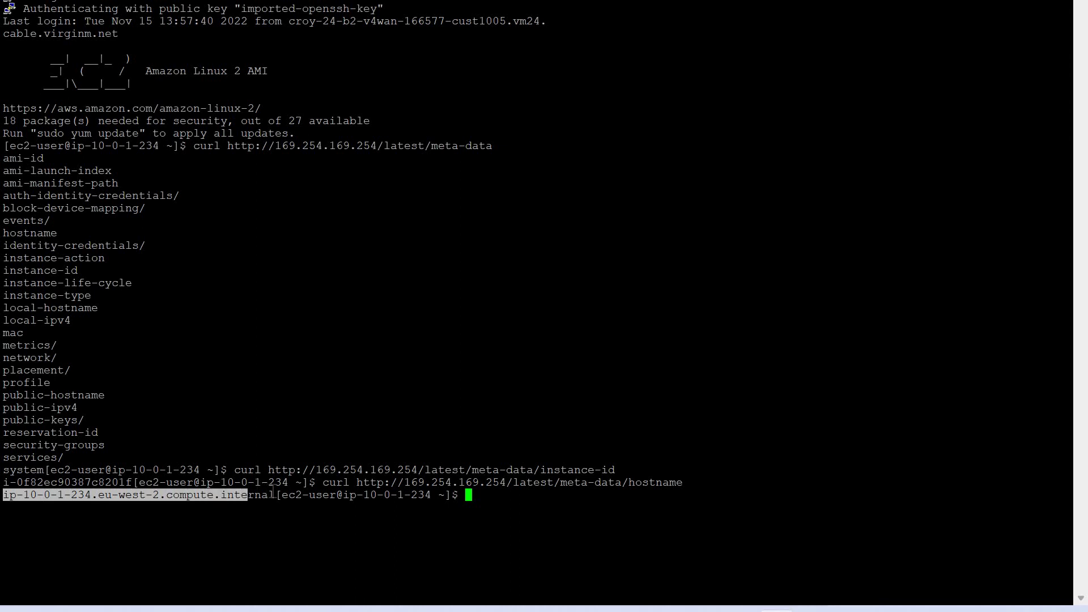
pyautogui.click(372, 482)
pyautogui.moveTo(356, 483)
pyautogui.mouseDown()
pyautogui.moveTo(663, 482)
pyautogui.moveTo(682, 502)
pyautogui.mouseUp()
pyautogui.click(555, 508)
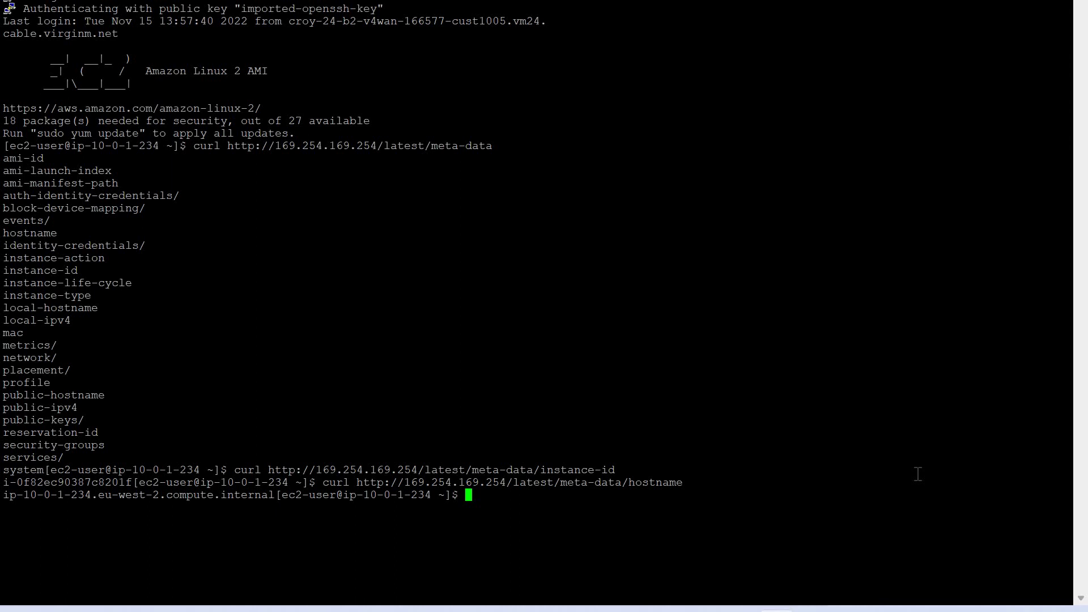
# Request user-data under the meta-data path, which returns a 404.
pyautogui.press('Up')
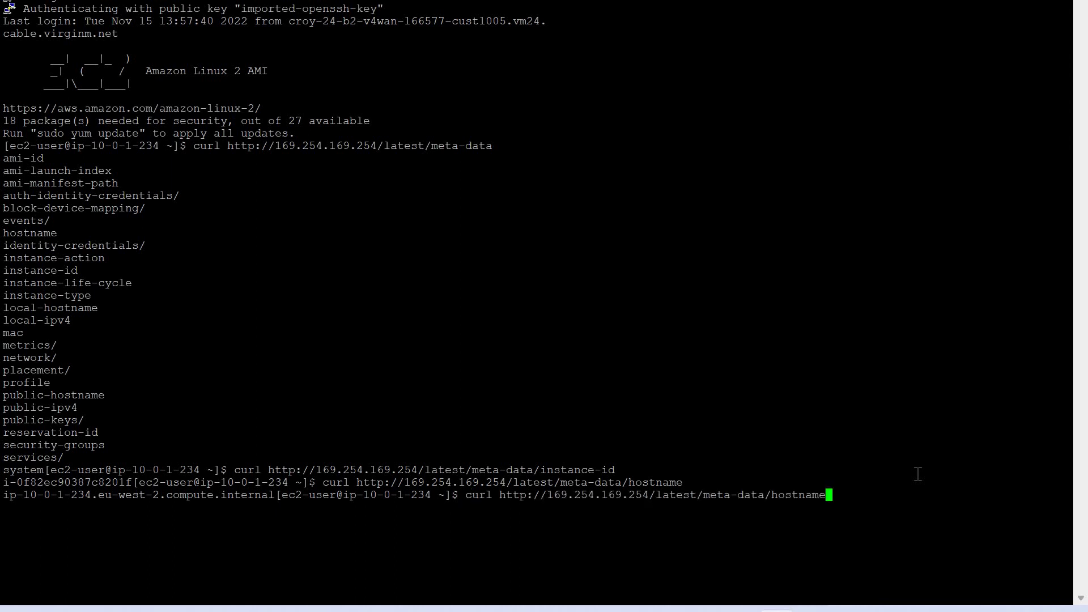
pyautogui.press('BackSpace')
pyautogui.press('BackSpace')
pyautogui.press('BackSpace')
pyautogui.press('BackSpace')
pyautogui.press('BackSpace')
pyautogui.press('BackSpace')
pyautogui.press('BackSpace')
pyautogui.press('BackSpace')
pyautogui.write('user')
pyautogui.write('-data')
pyautogui.press('Return')
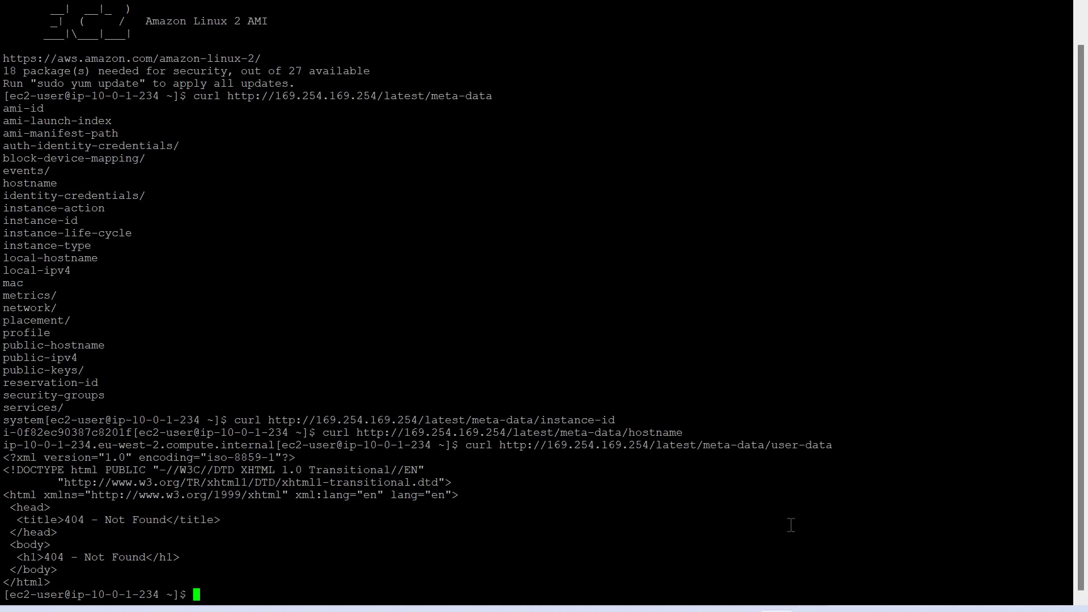
# Fetch latest/user-data without meta-data/ and highlight the httpd, MariaDB and PHP install commands.
pyautogui.press('Up')
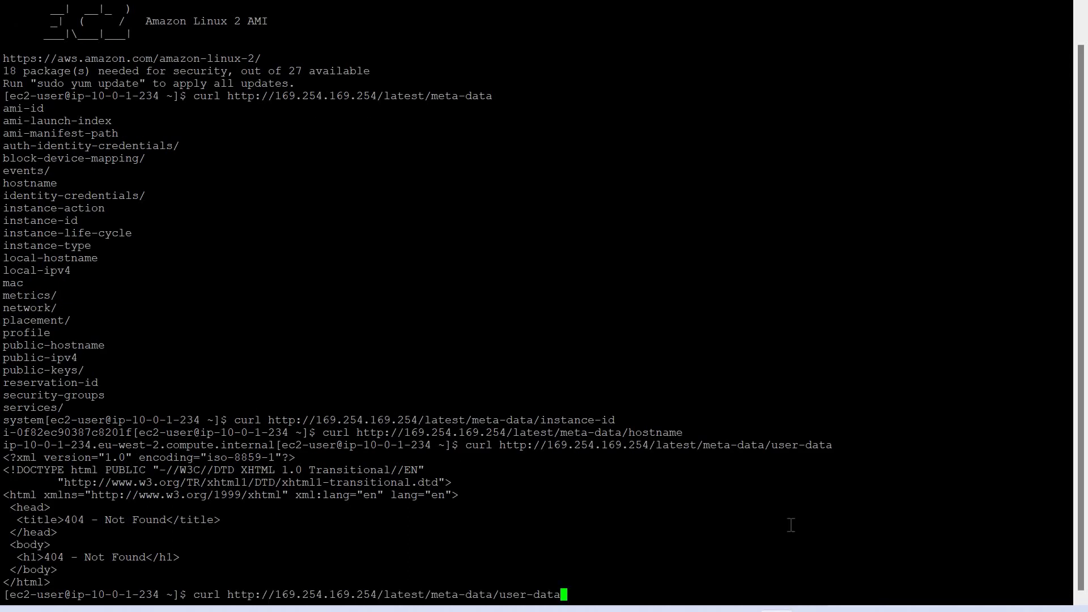
pyautogui.press('Left')
pyautogui.press('Left')
pyautogui.press('Left')
pyautogui.press('Left')
pyautogui.press('Left')
pyautogui.press('Left')
pyautogui.press('Left')
pyautogui.press('Left')
pyautogui.press('Left')
pyautogui.press('Left')
pyautogui.press('BackSpace')
pyautogui.press('BackSpace')
pyautogui.press('BackSpace')
pyautogui.press('BackSpace')
pyautogui.press('BackSpace')
pyautogui.press('BackSpace')
pyautogui.press('BackSpace')
pyautogui.press('BackSpace')
pyautogui.press('BackSpace')
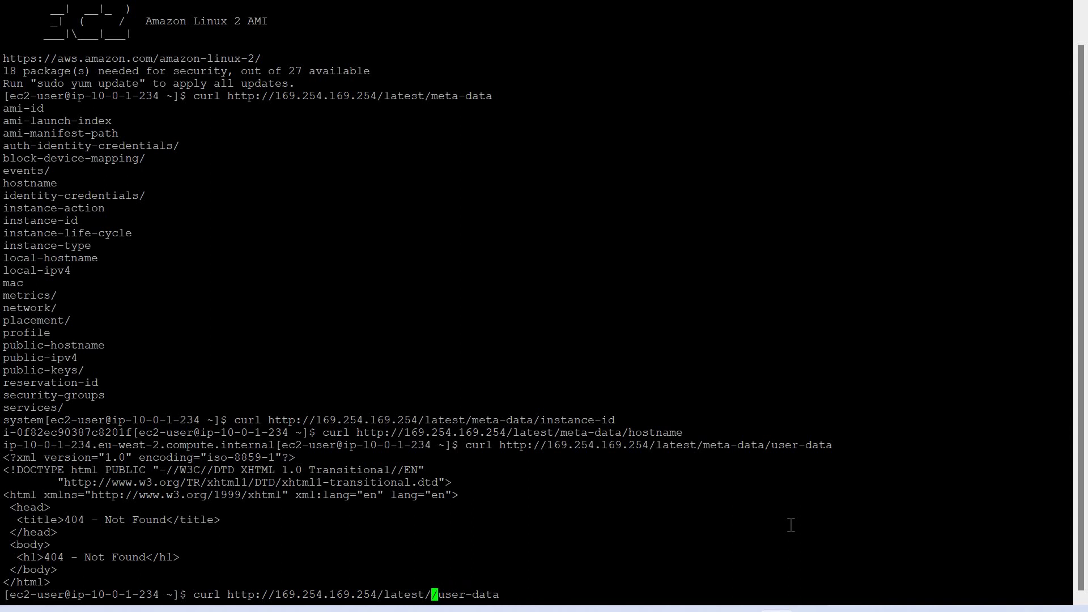
pyautogui.press('BackSpace')
pyautogui.press('Return')
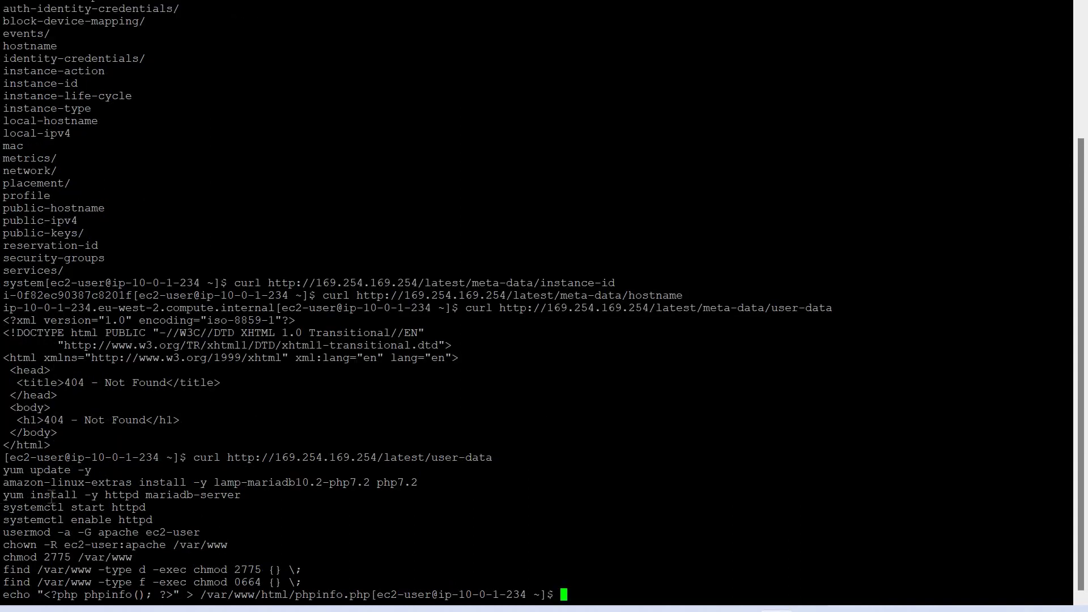
pyautogui.moveTo(2, 495); pyautogui.dragTo(194, 598)
pyautogui.click(676, 510)
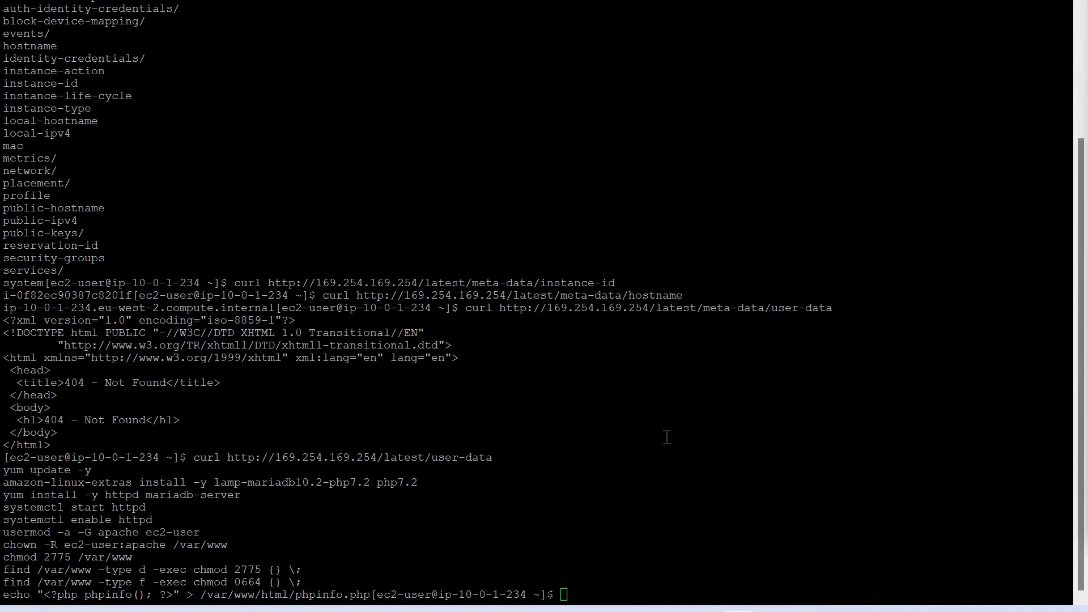
pyautogui.click(602, 485)
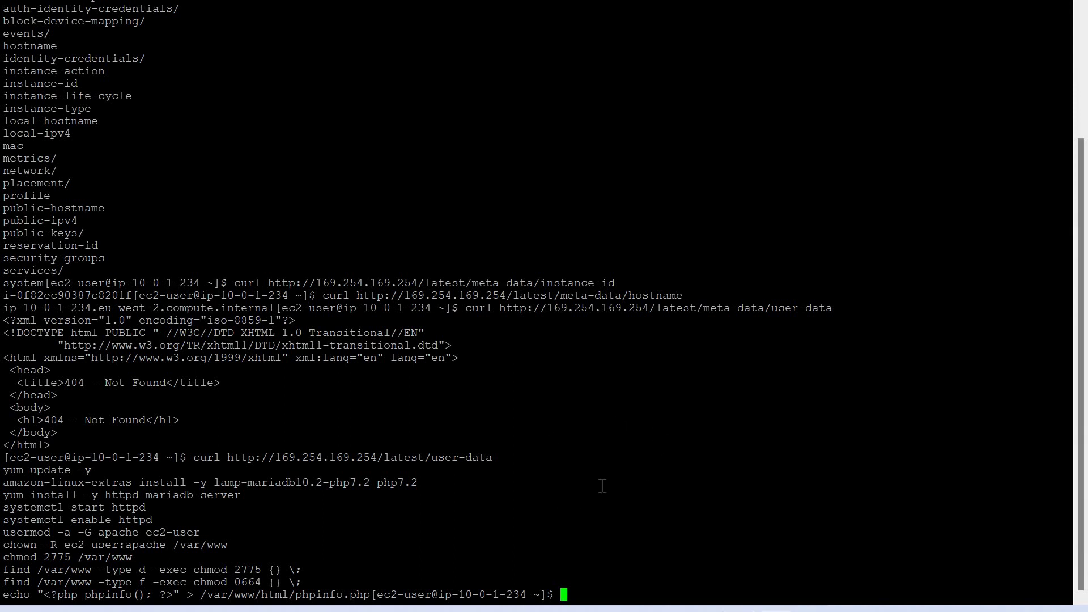